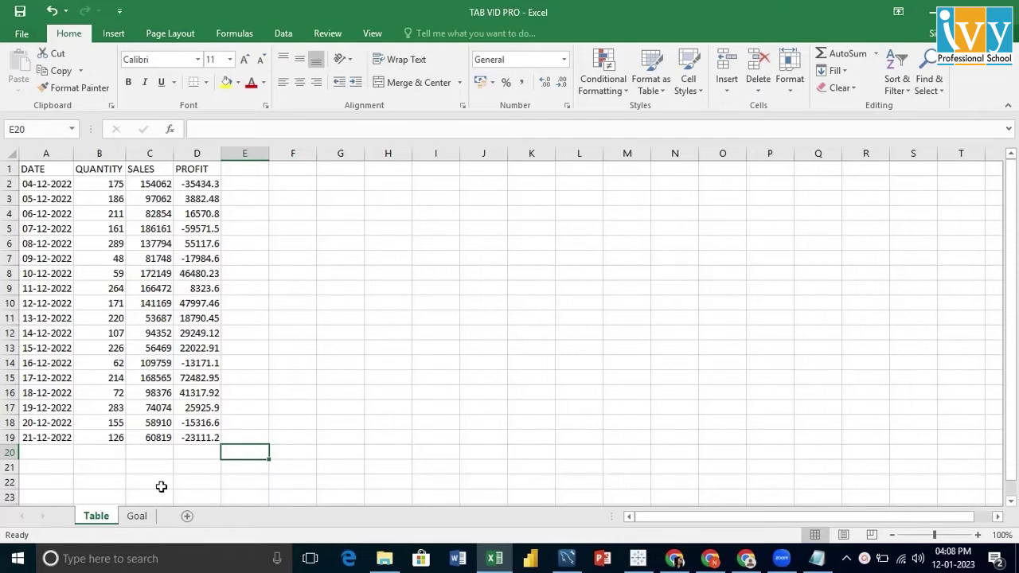
- Show the Goal sheet's colour-scaled cells and bring up the Conditional Formatting Color Scales styles
click(137, 516)
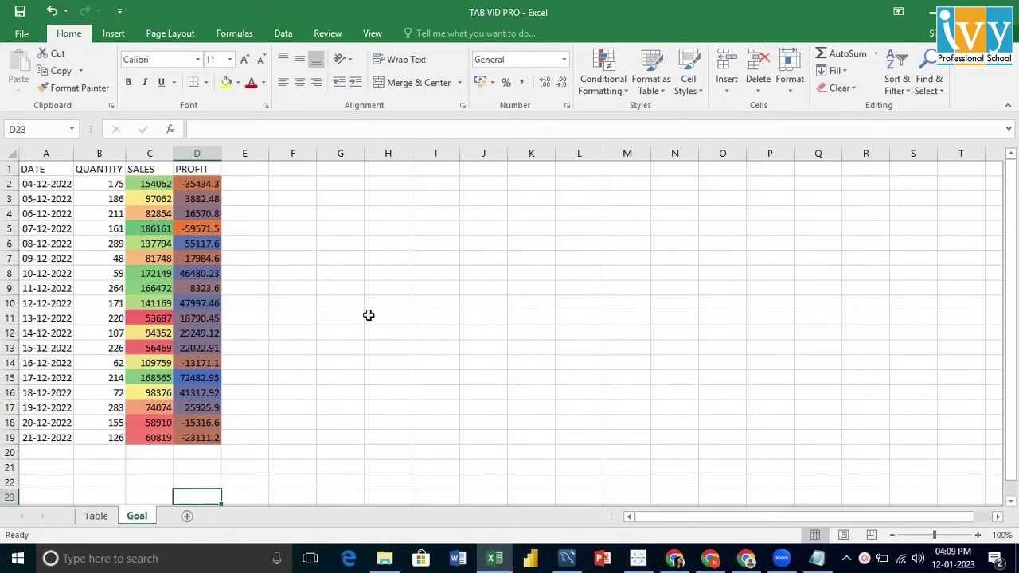
click(603, 72)
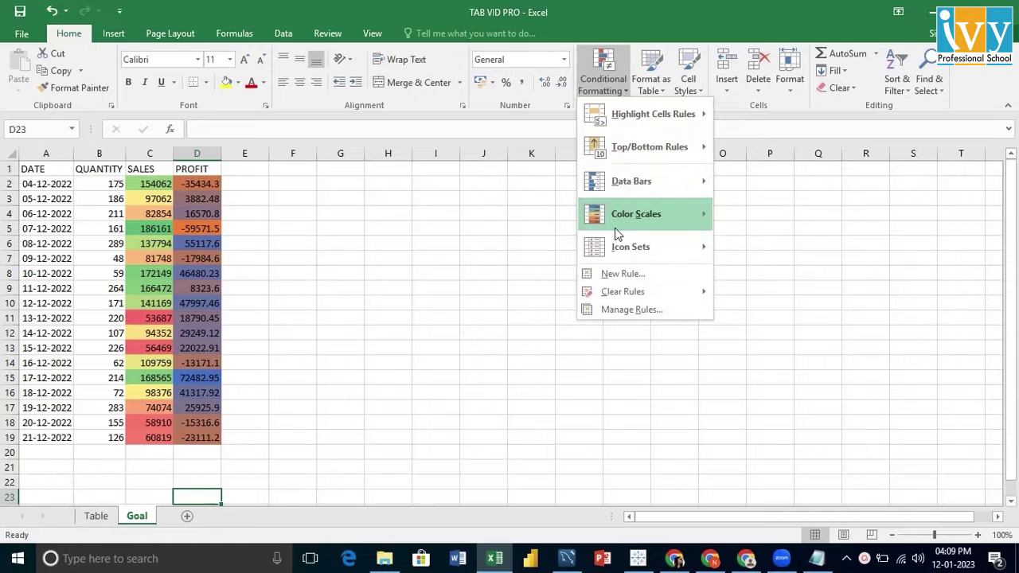
mouse_move(617, 234)
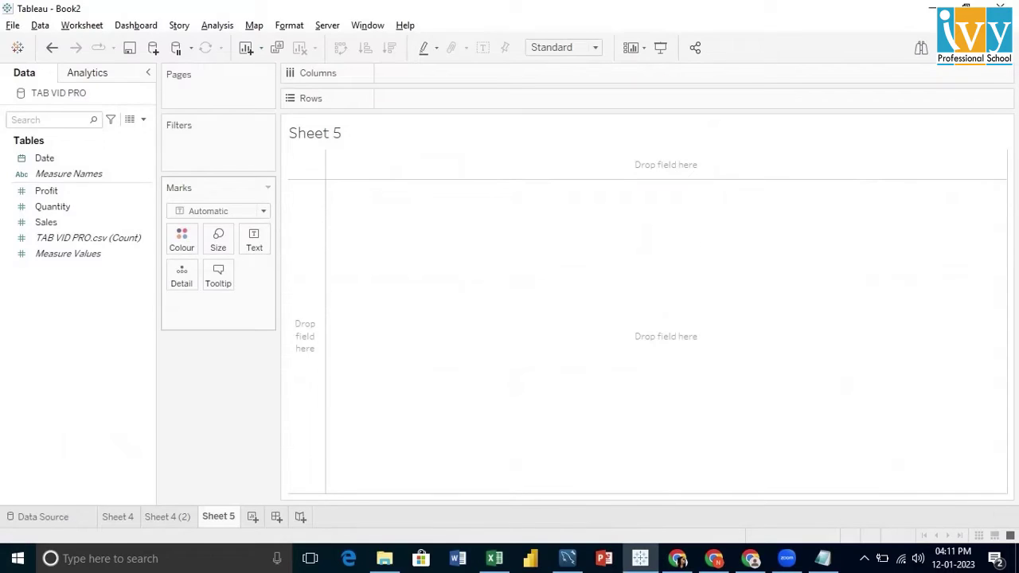
- Add Date, Quantity, Profit and Sales to Sheet 5 and show Date as exact dates
click(75, 184)
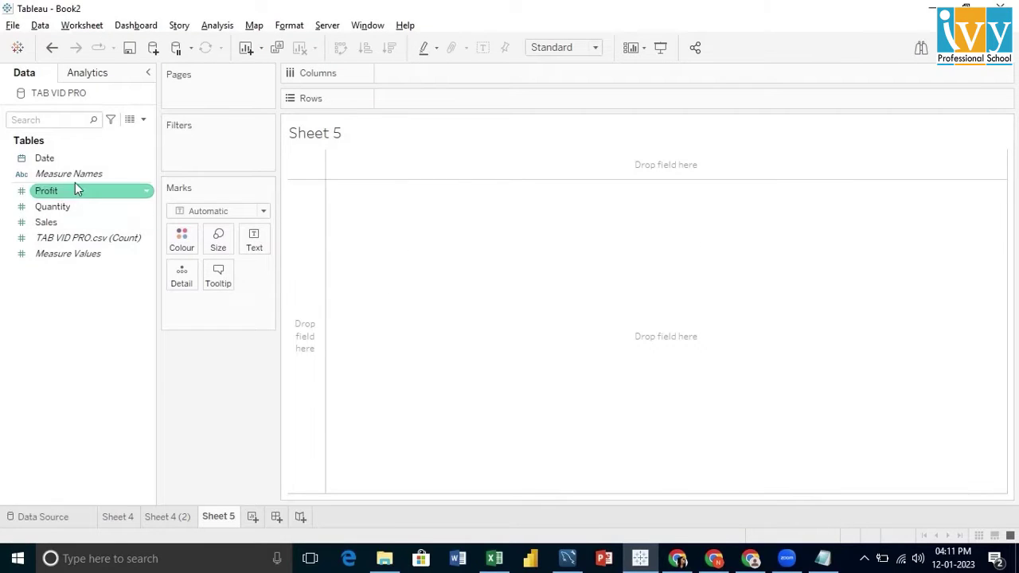
double_click(69, 159)
click(61, 207)
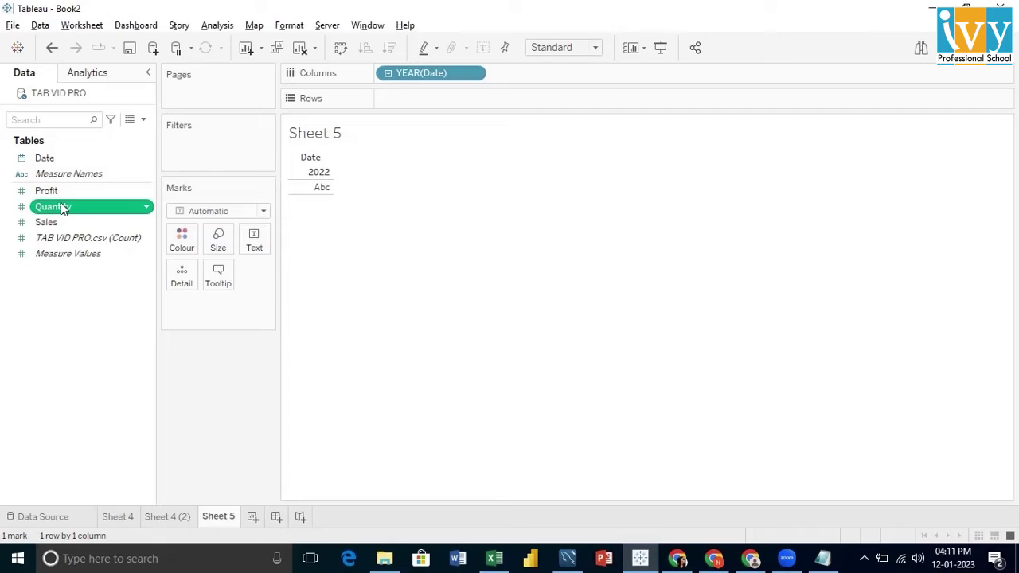
double_click(61, 207)
click(61, 190)
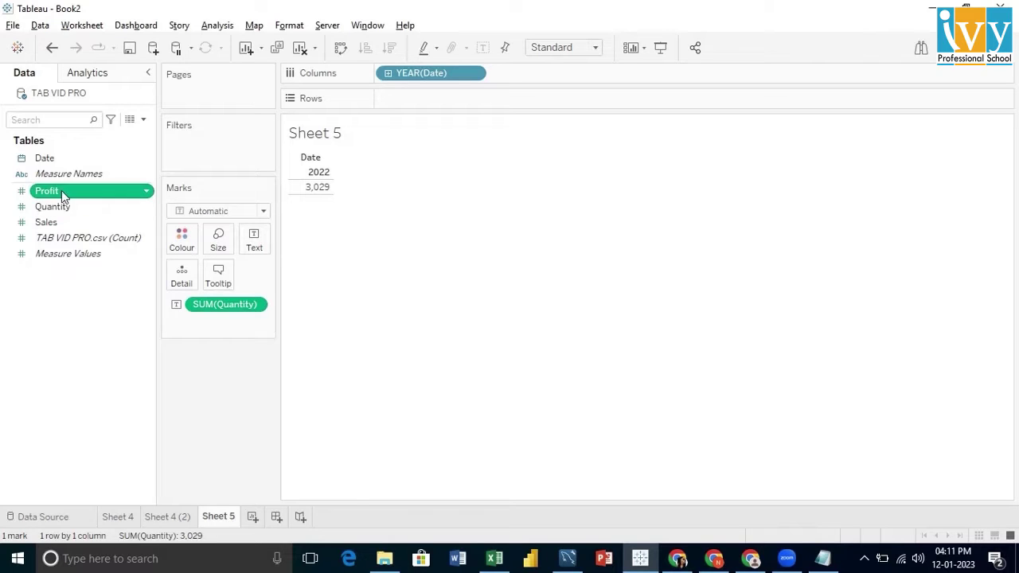
double_click(61, 190)
click(61, 222)
double_click(61, 222)
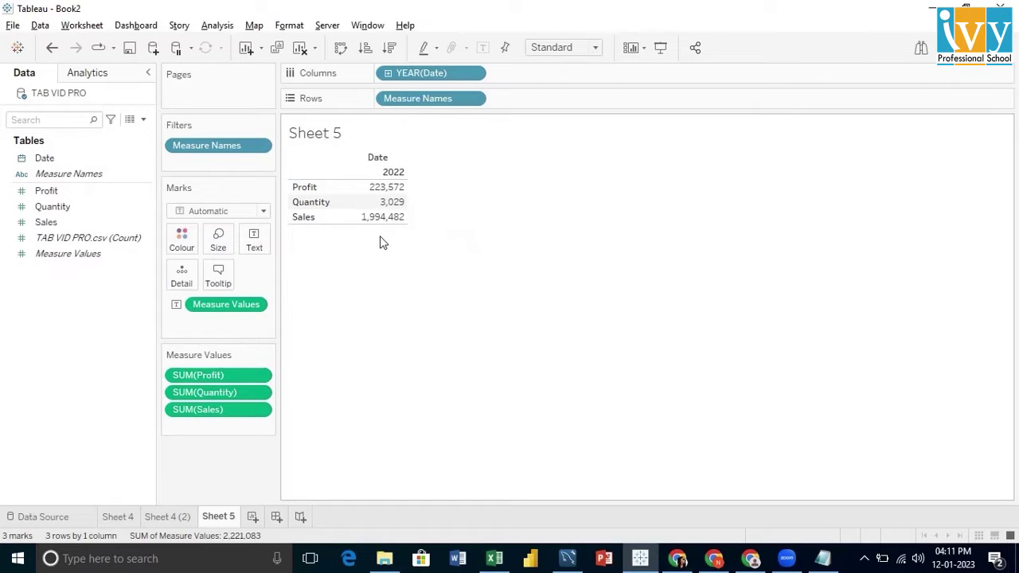
click(472, 73)
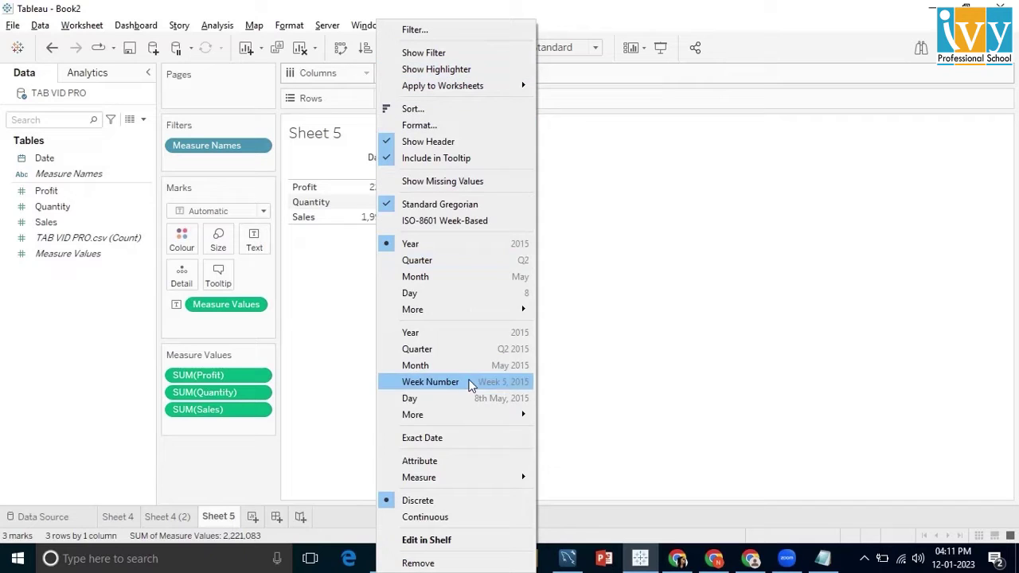
click(452, 438)
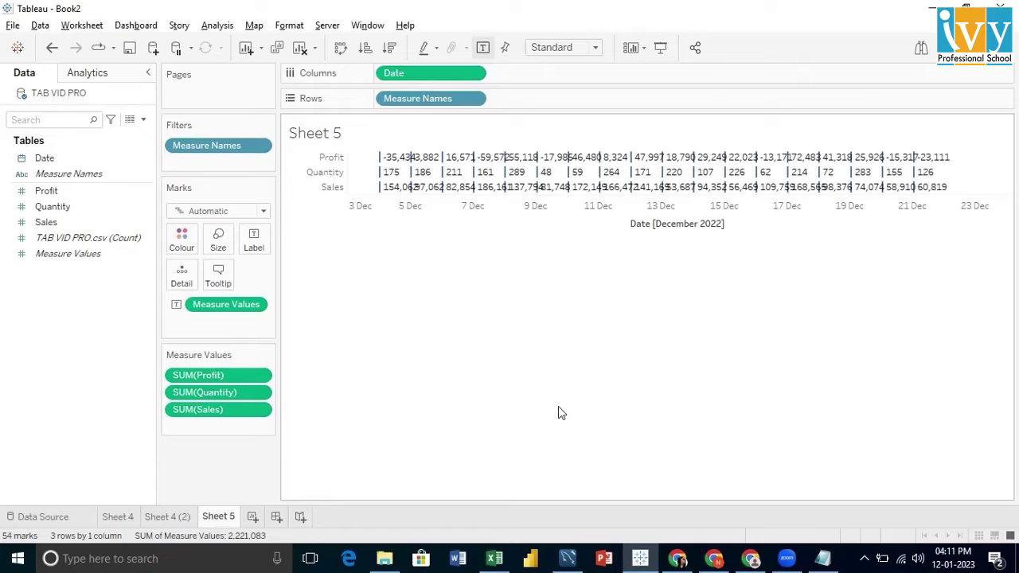
- Duplicate Sheet 5 as a crosstab and swap rows and columns in Sheet 5 (2)
right_click(227, 517)
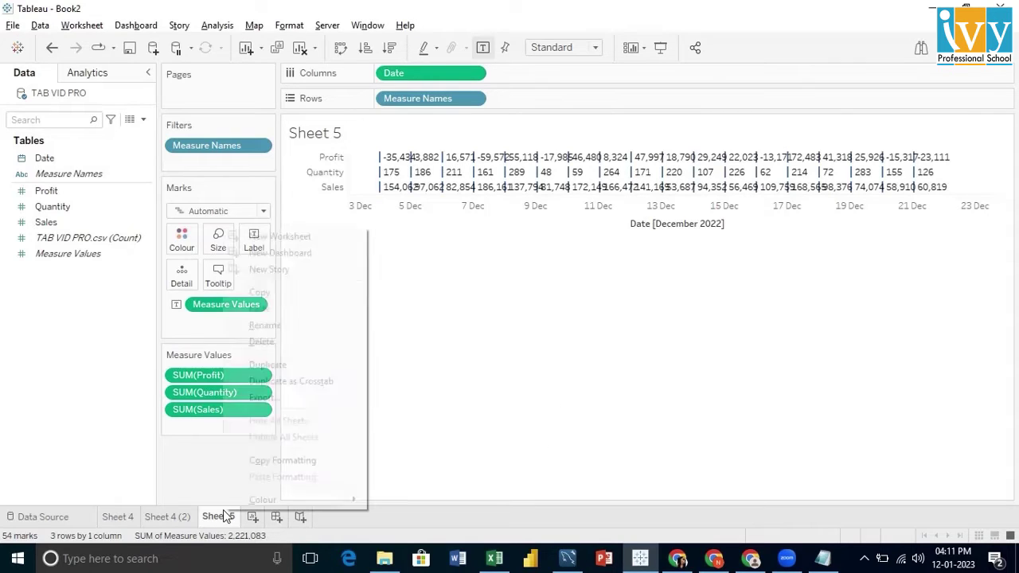
click(286, 382)
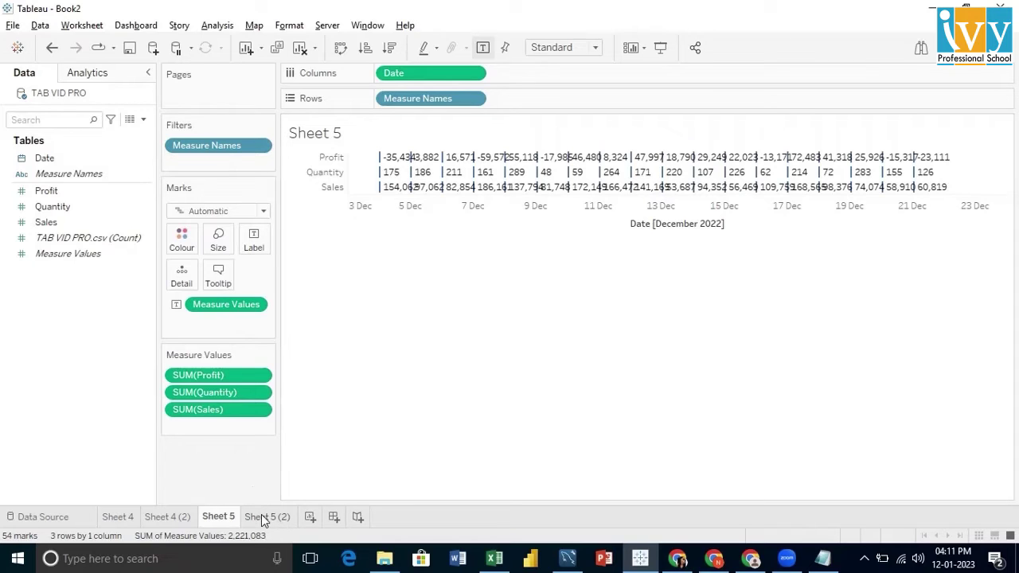
click(261, 516)
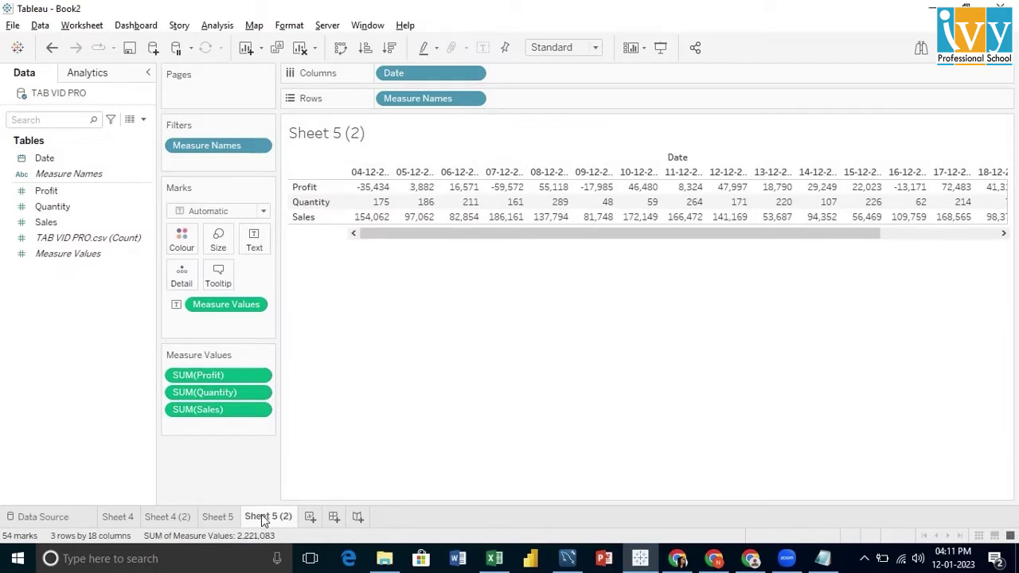
click(343, 47)
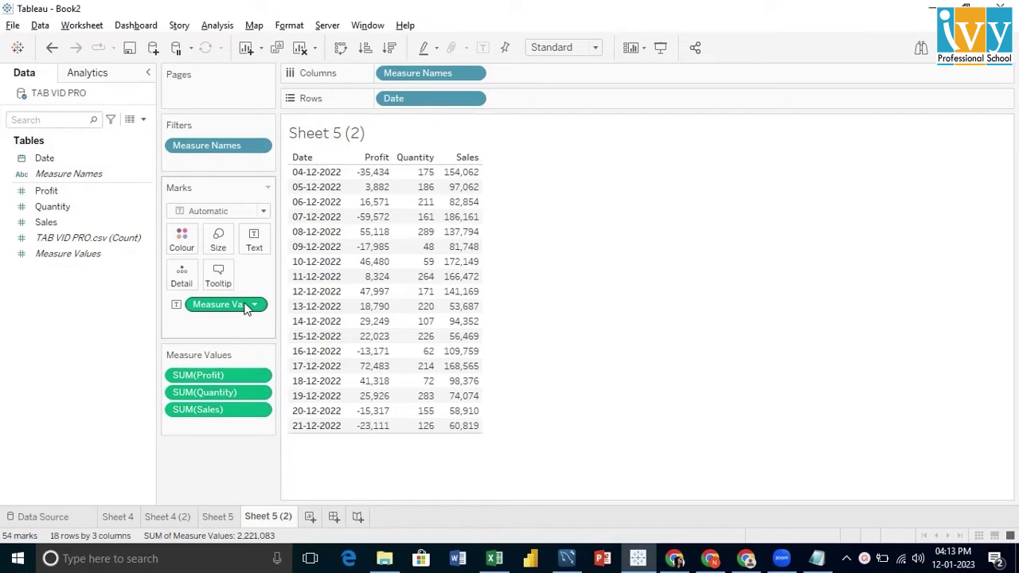
- Put Measure Values on Colour to shade the figures from -59,572 to 186,161
drag(246, 307, 191, 241)
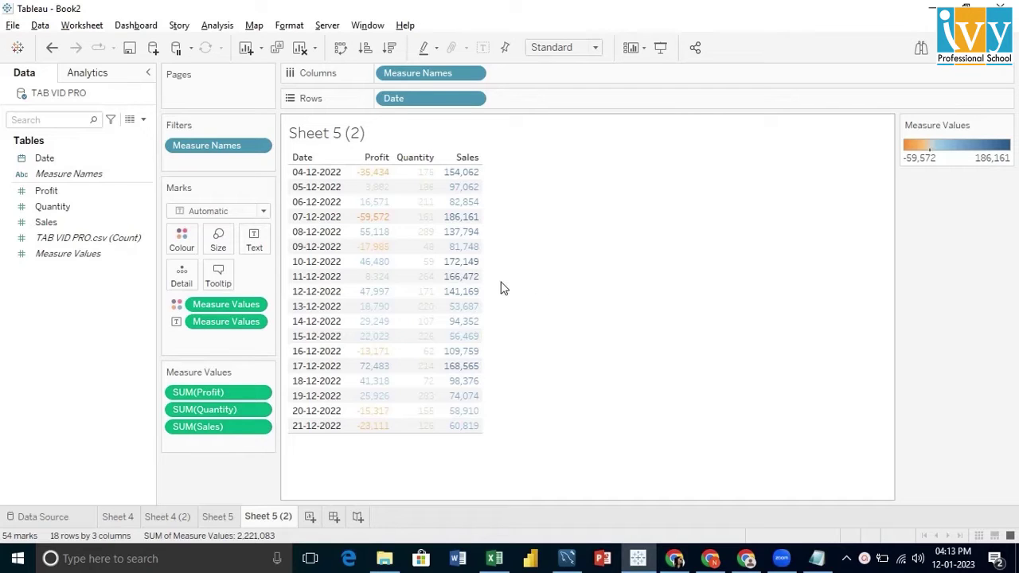
mouse_move(477, 278)
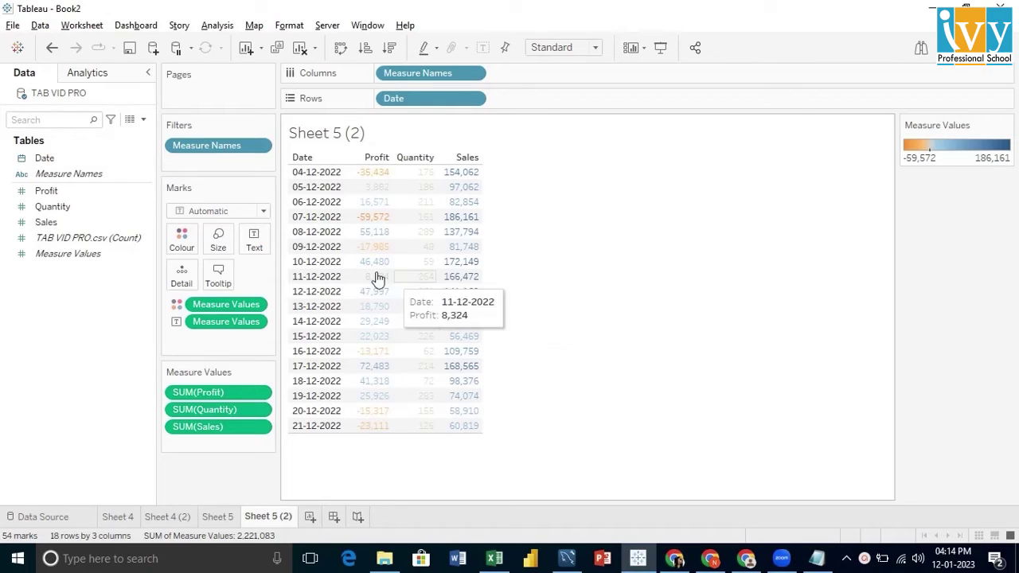
- Give each measure its own colour legend and enable Centre on the Quantity colour scale
click(257, 306)
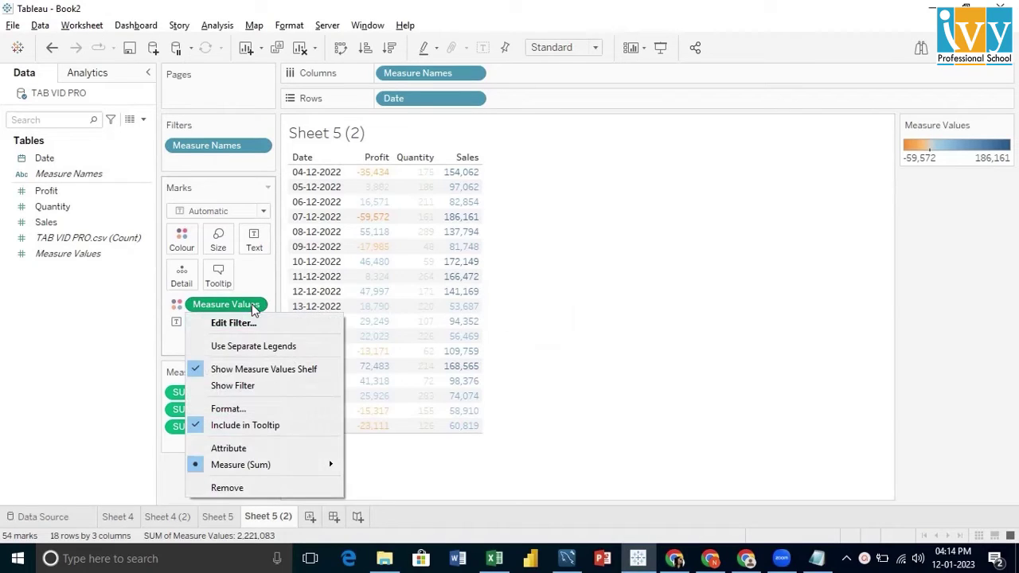
click(260, 345)
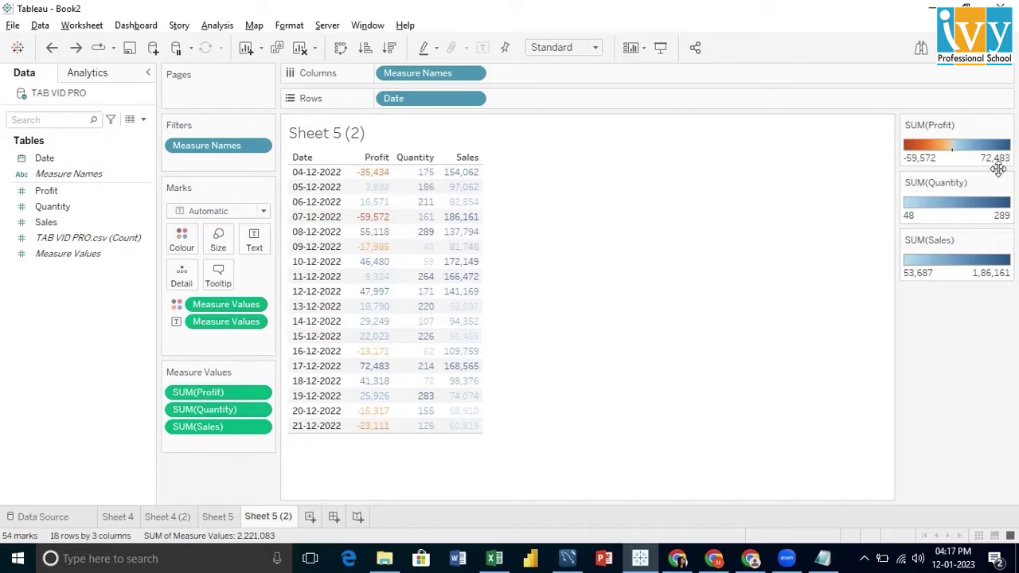
click(1007, 185)
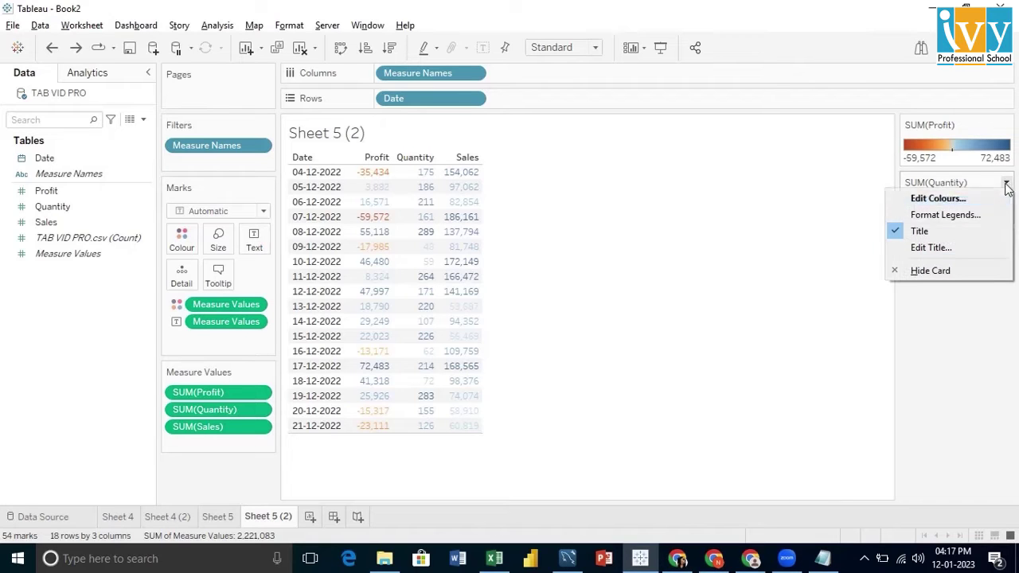
click(917, 199)
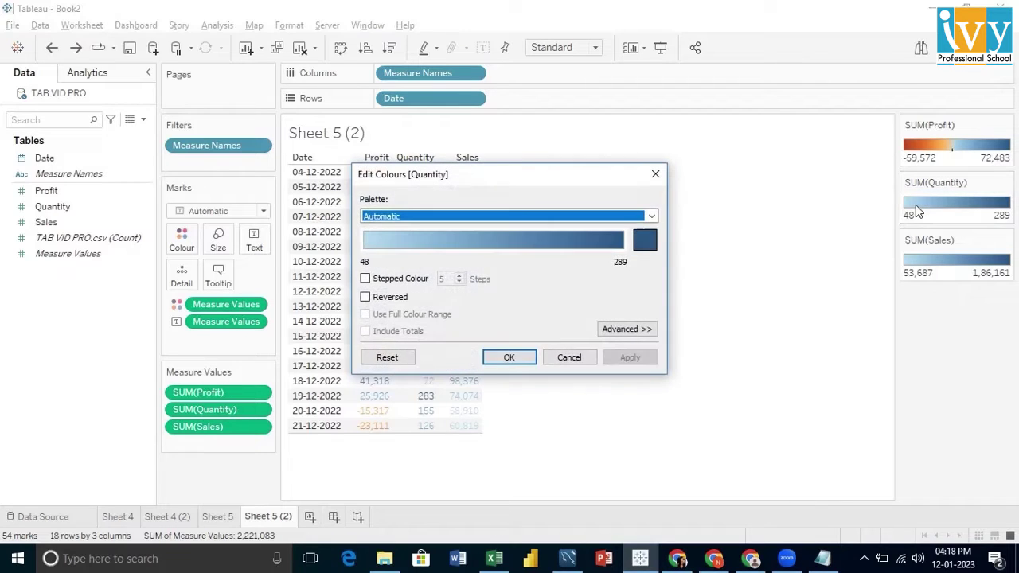
click(642, 329)
click(365, 392)
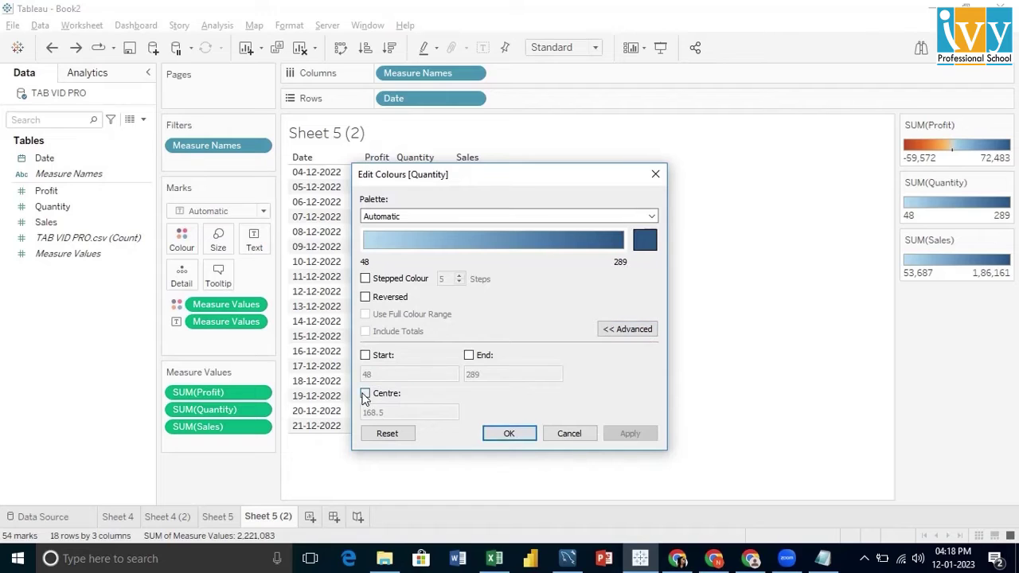
- Set the Quantity centre value to 50000 with black as the start colour, and apply
drag(482, 183, 627, 168)
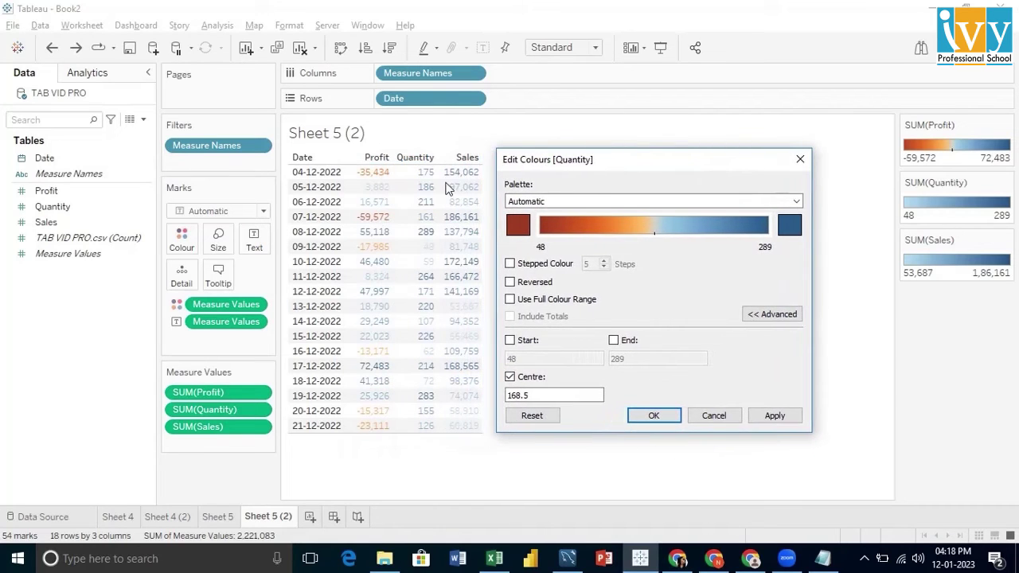
click(531, 395)
key(BackSpace)
key(BackSpace)
key(BackSpace)
key(BackSpace)
key(BackSpace)
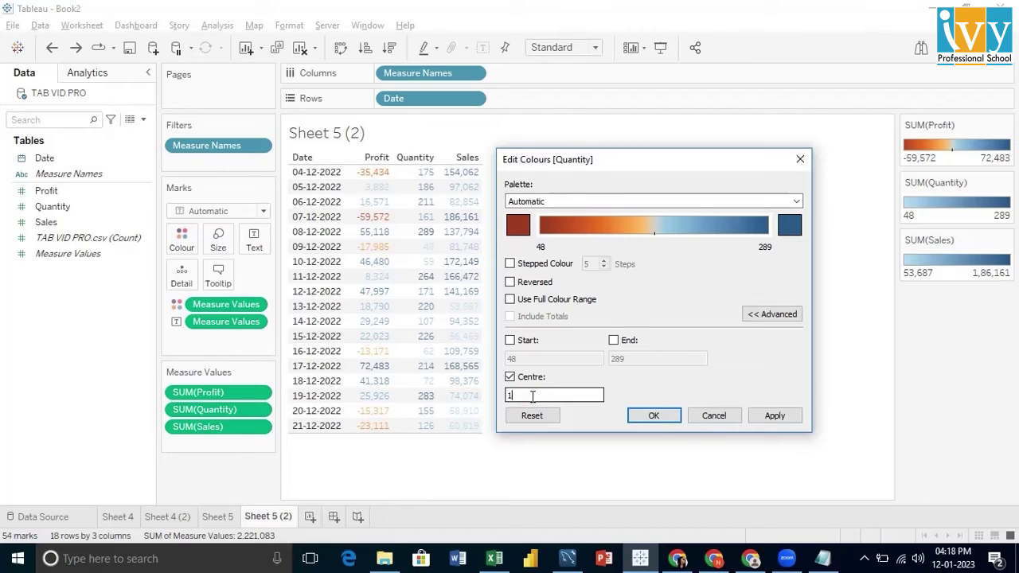
text(50000)
click(517, 225)
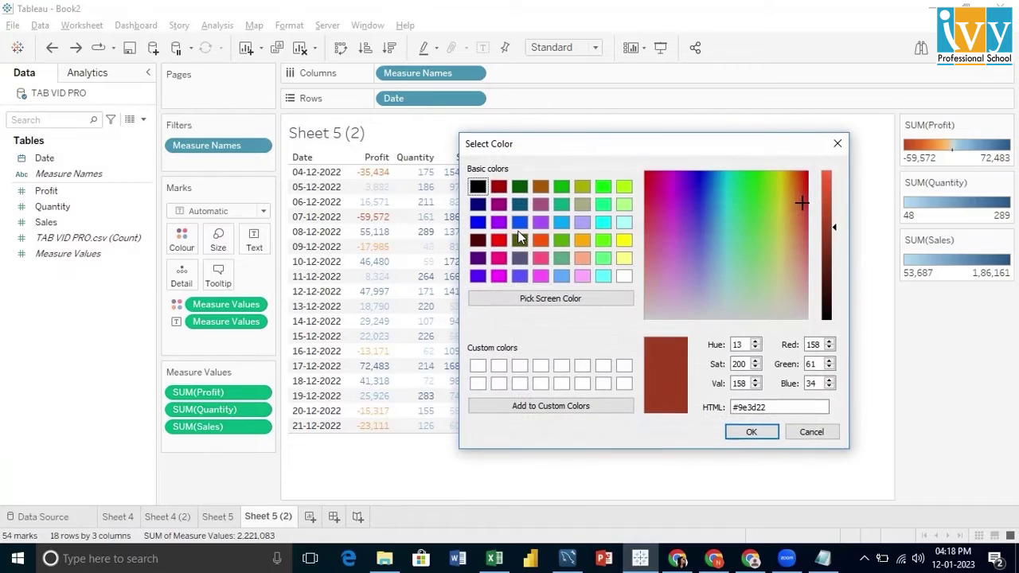
click(478, 185)
click(751, 432)
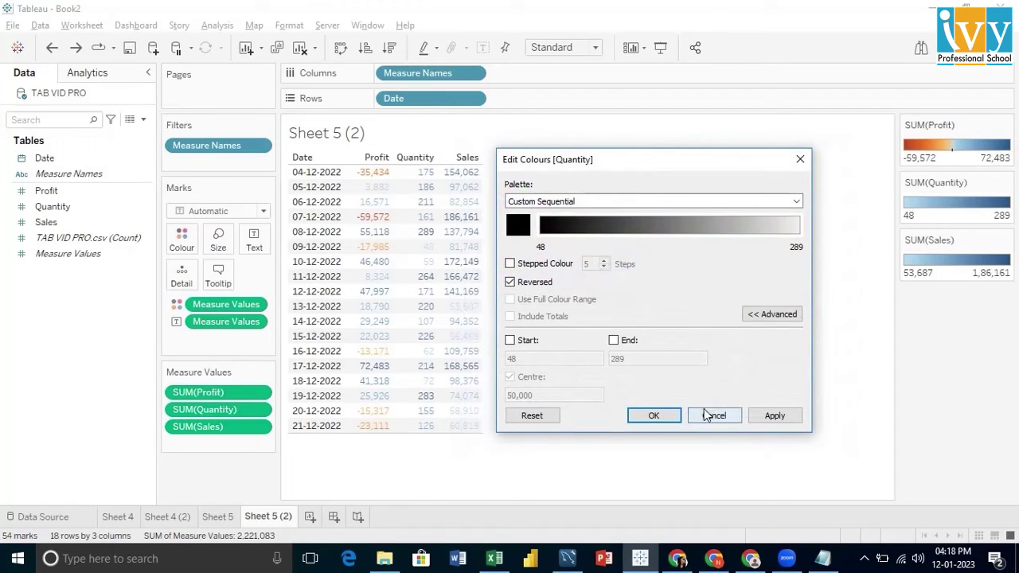
click(656, 420)
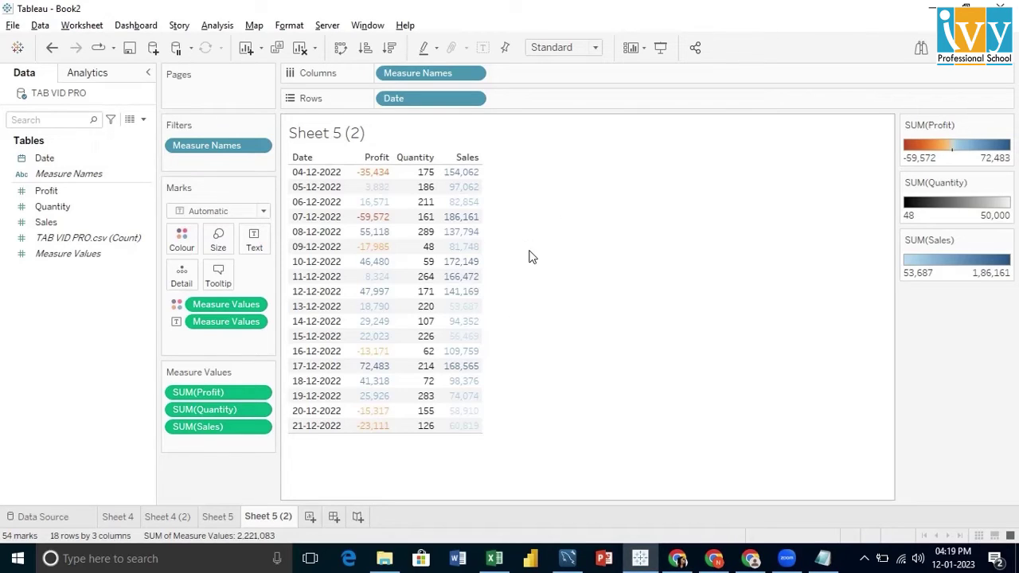
- Set mark size to maximum and mark type to Square so each cell fills with colour
click(217, 239)
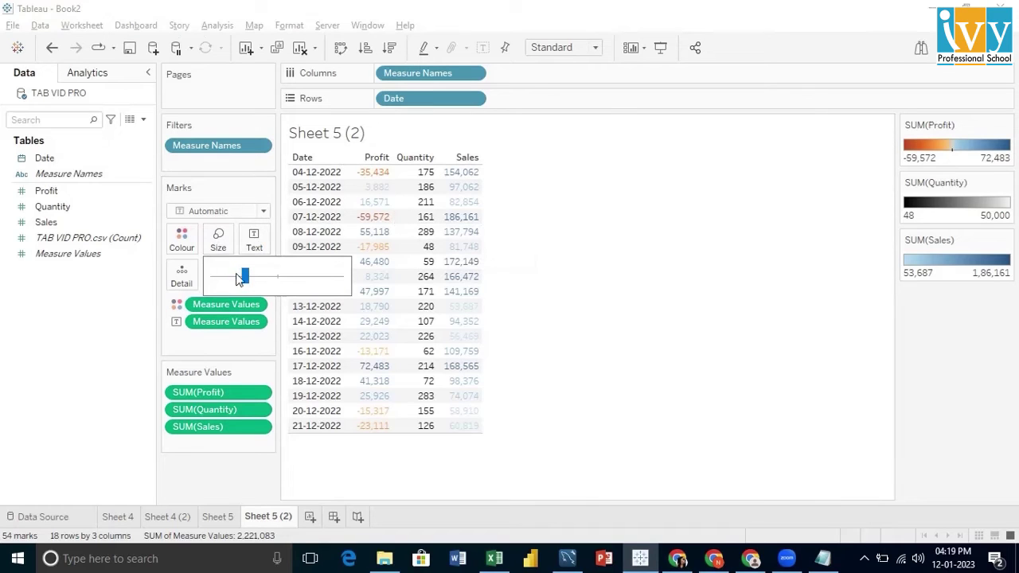
drag(240, 277, 354, 302)
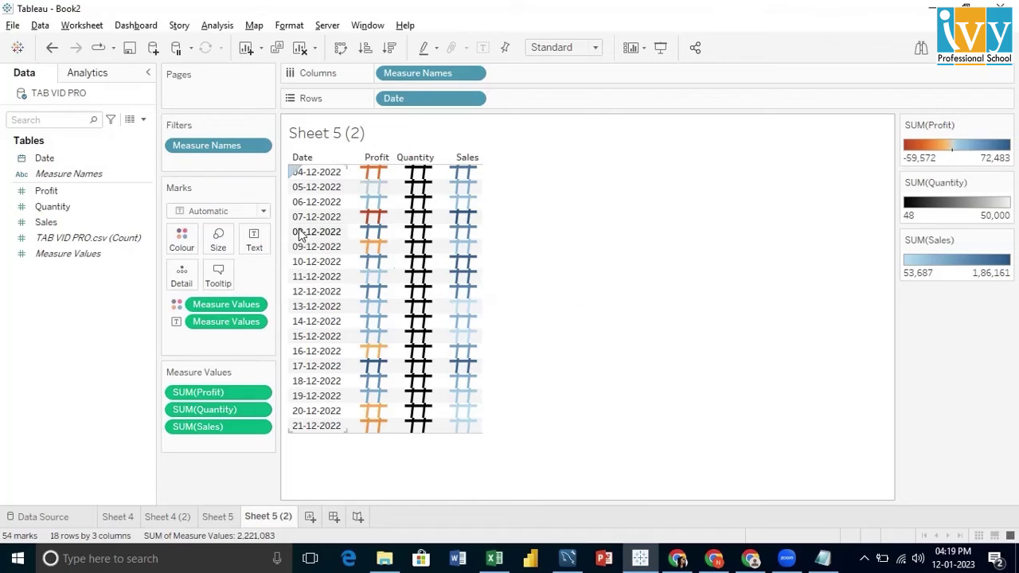
click(263, 212)
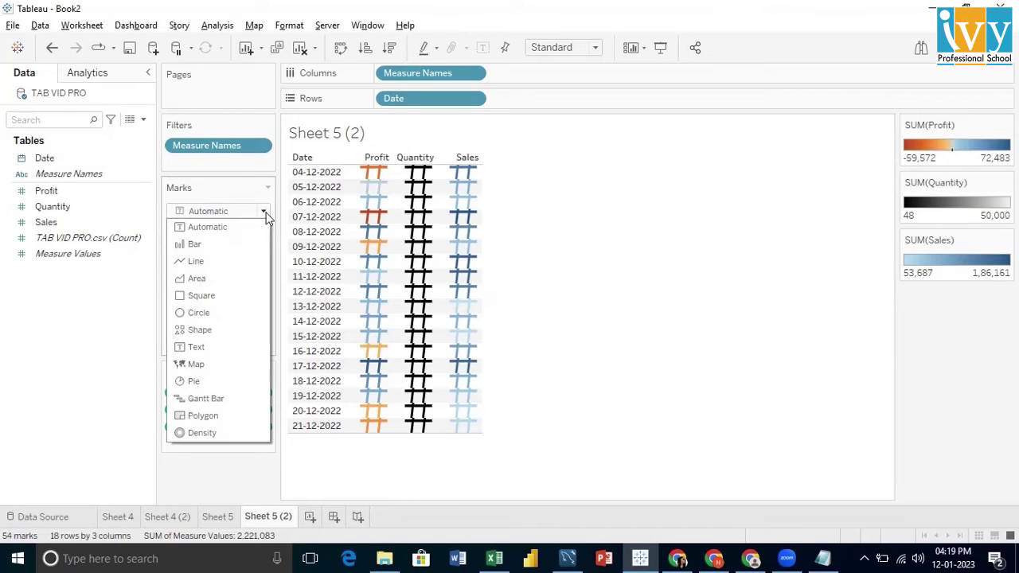
click(218, 296)
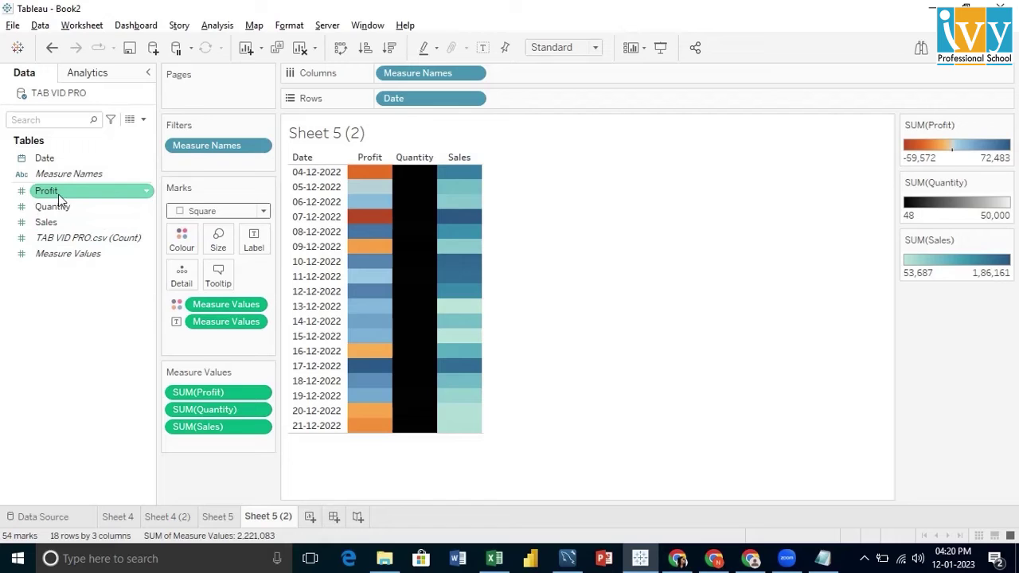
- Add Profit to Label, then remove the extra SUM(Profit) pill so Measure Values label each cell
drag(59, 195, 249, 243)
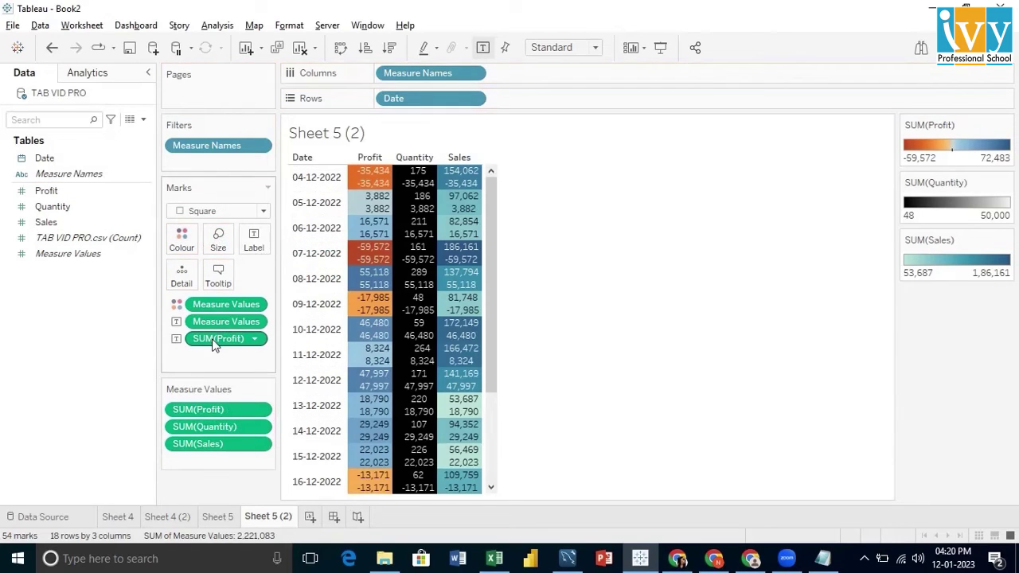
drag(213, 345, 93, 353)
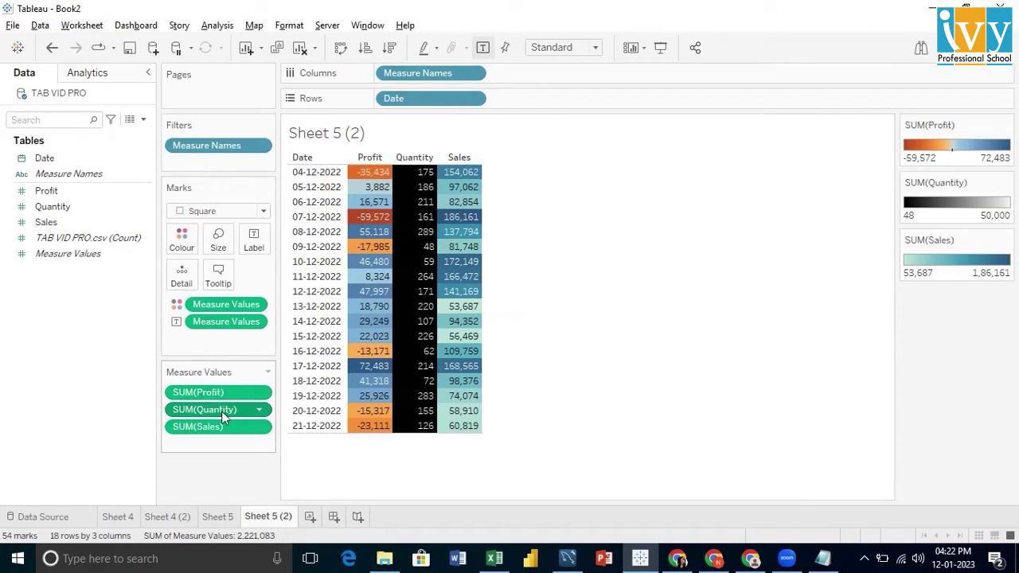
- Move Quantity to the first column and untick Reversed on its colour scale
drag(221, 411, 221, 383)
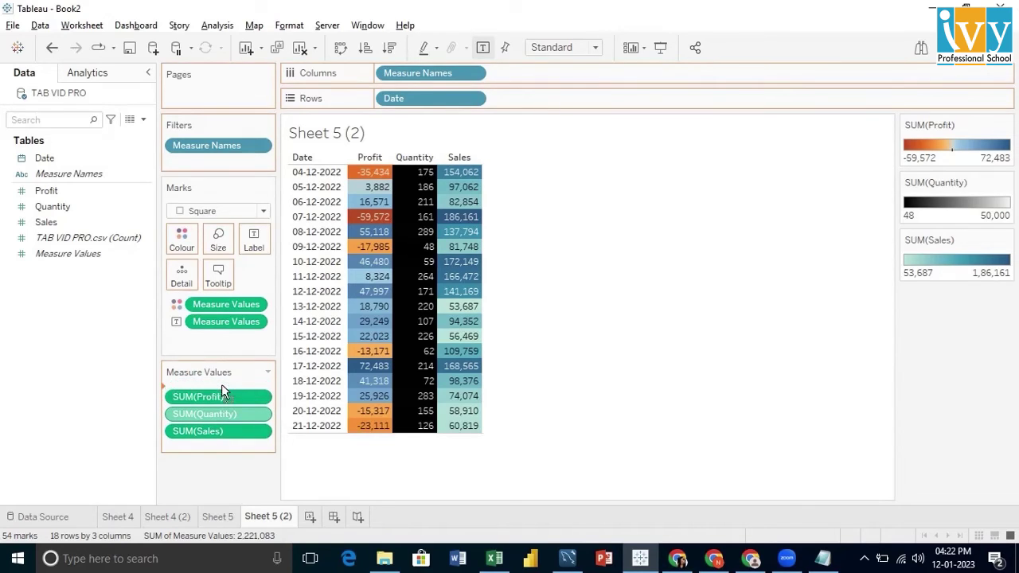
click(1005, 186)
click(868, 198)
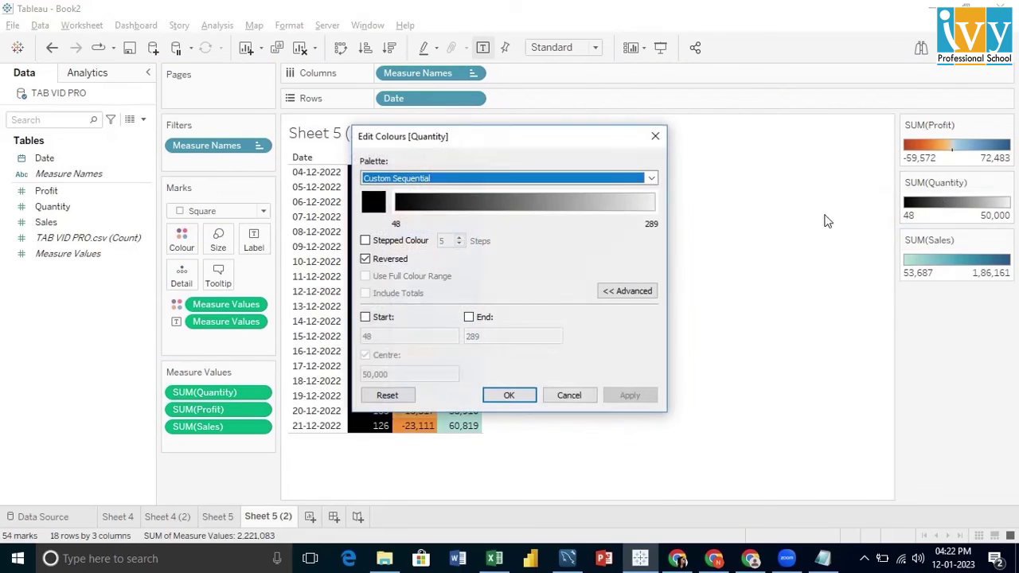
click(366, 258)
click(506, 395)
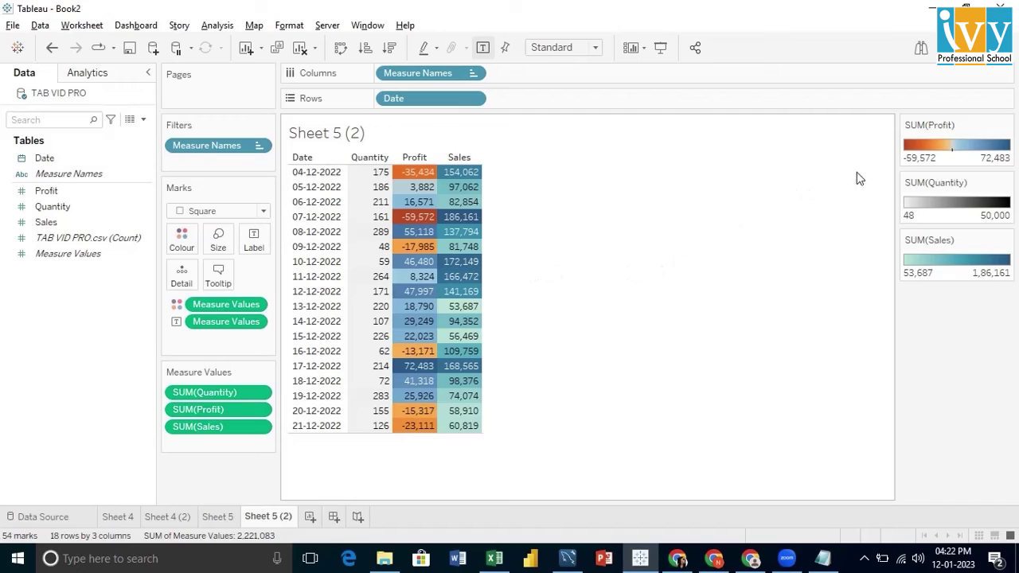
- Apply the Red-Blue Diverging palette to Sales and compare it against the Excel reference
click(1006, 239)
click(924, 256)
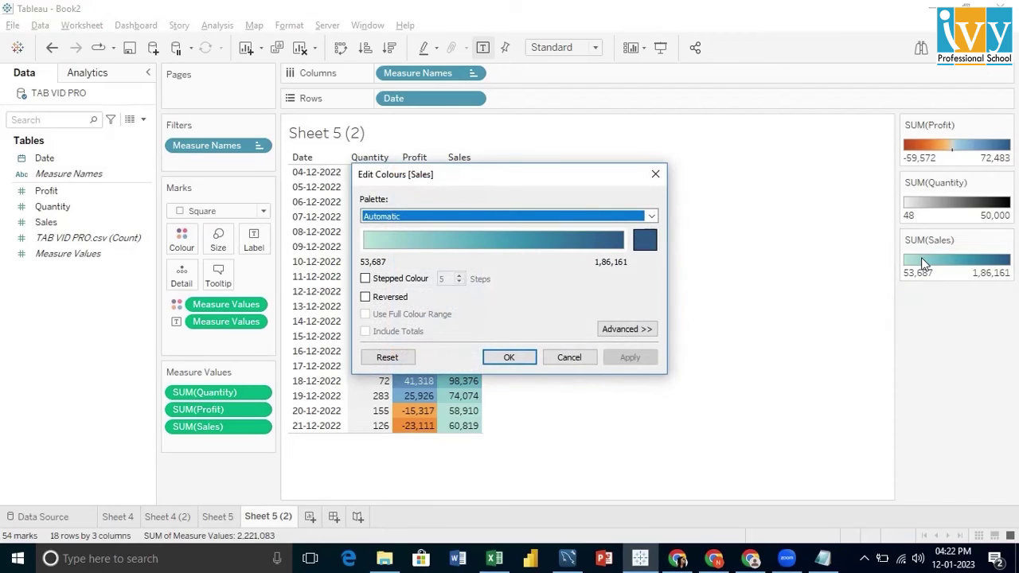
click(649, 216)
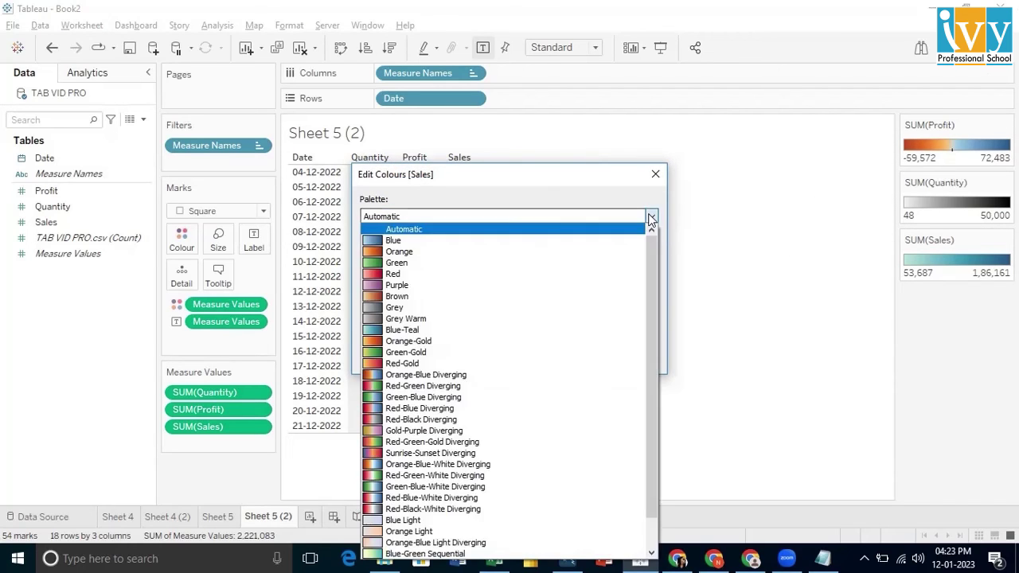
click(443, 409)
click(511, 357)
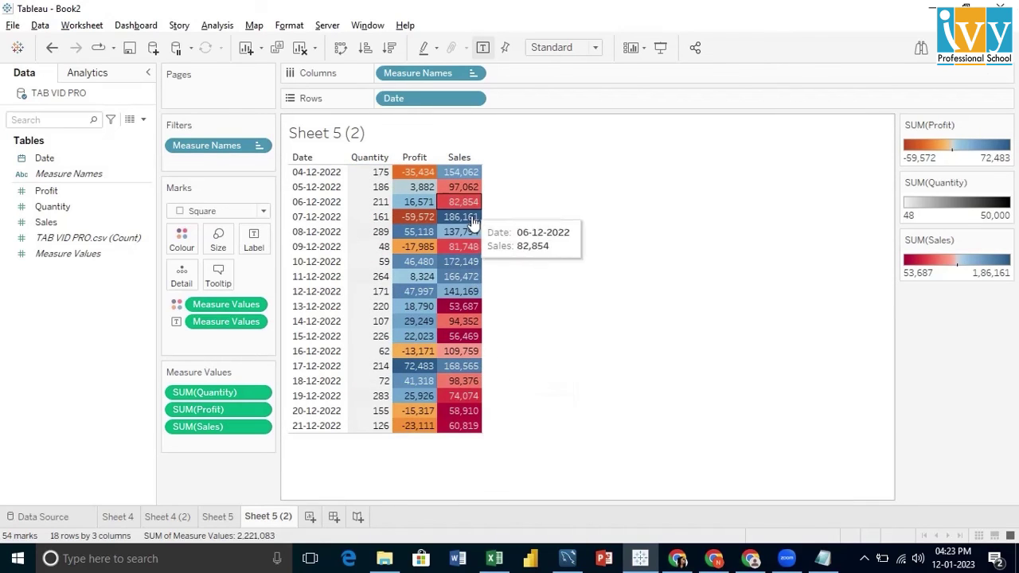
key(alt+Tab)
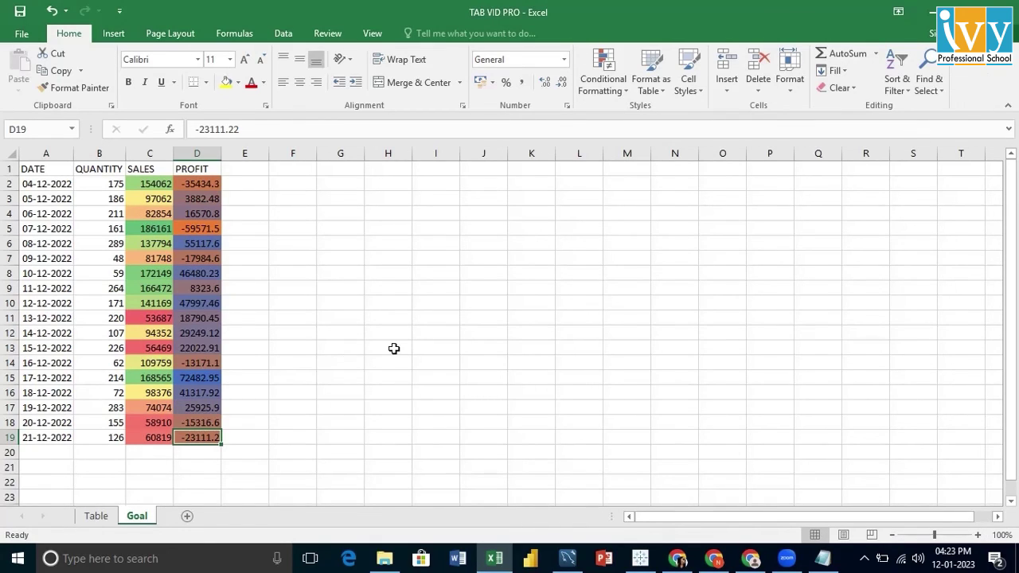
key(alt+Tab)
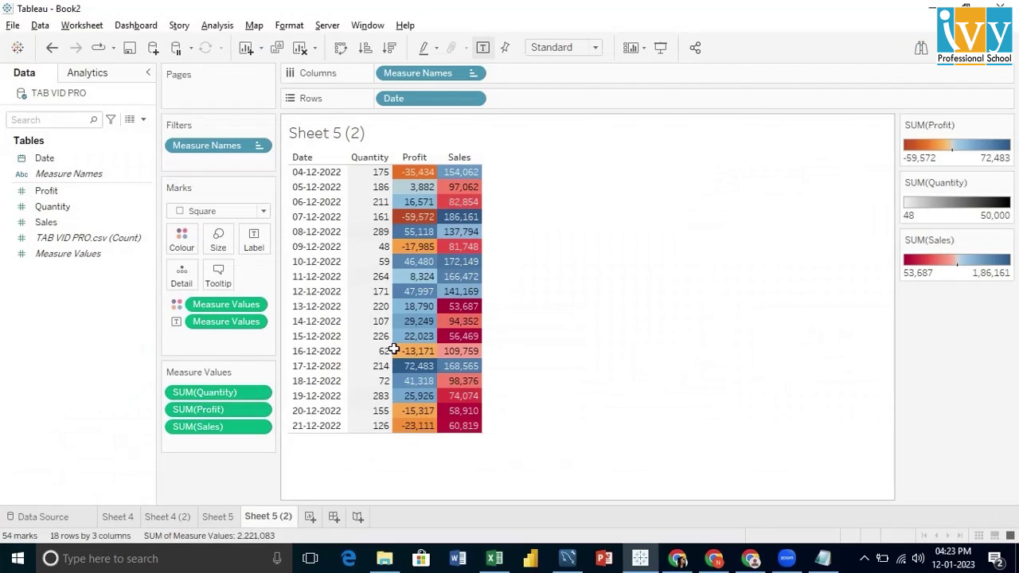